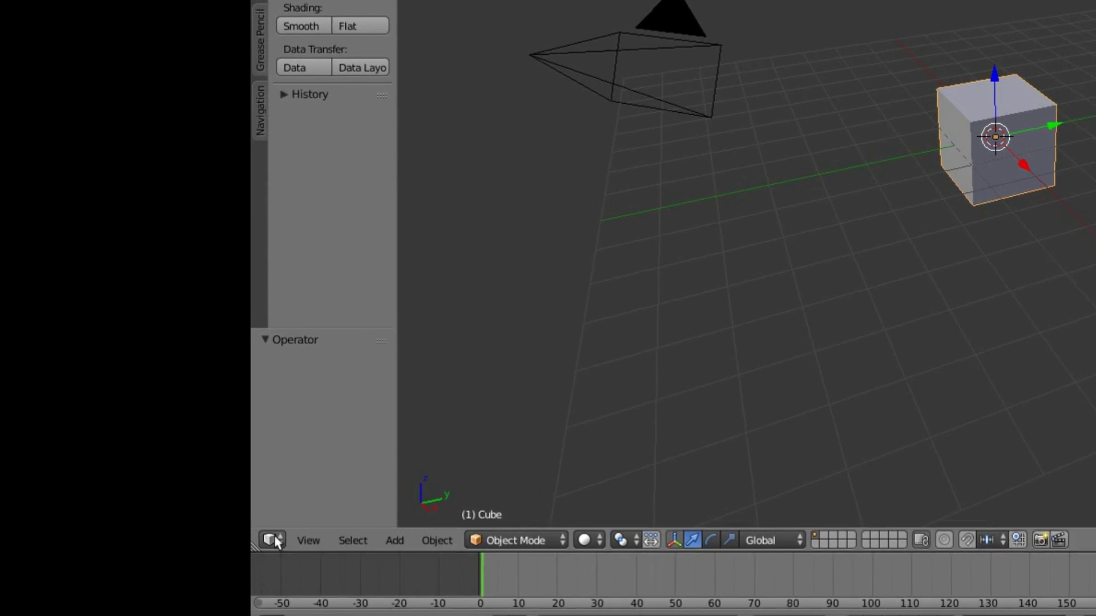
Turn the 3D View into a Movie Clip Editor, load MVI_5248.MOV, and zoom in on the centre
left_click(274, 539)
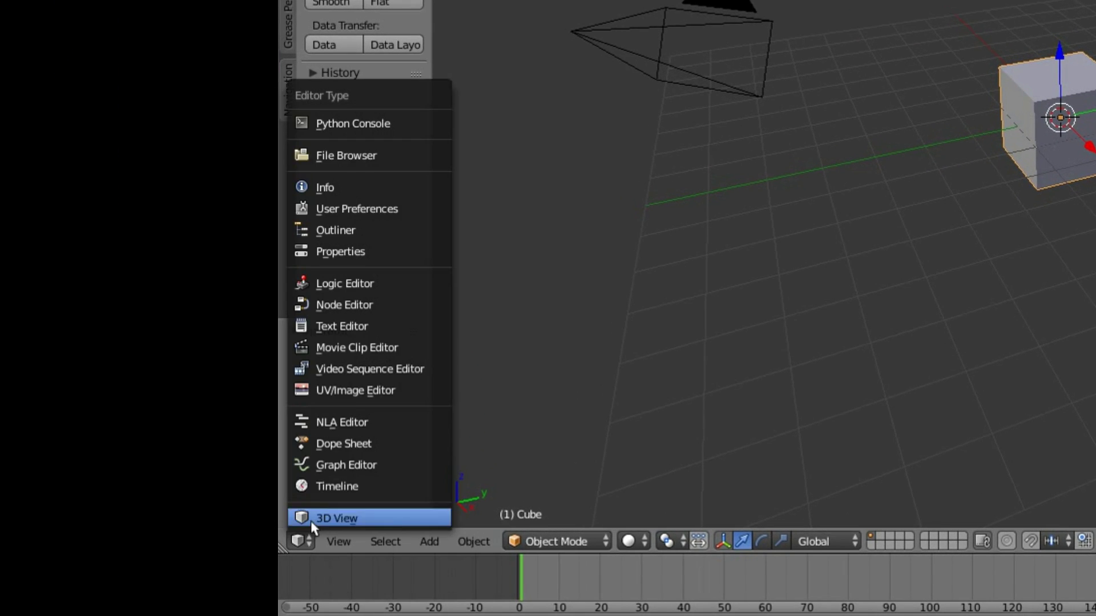
left_click(361, 347)
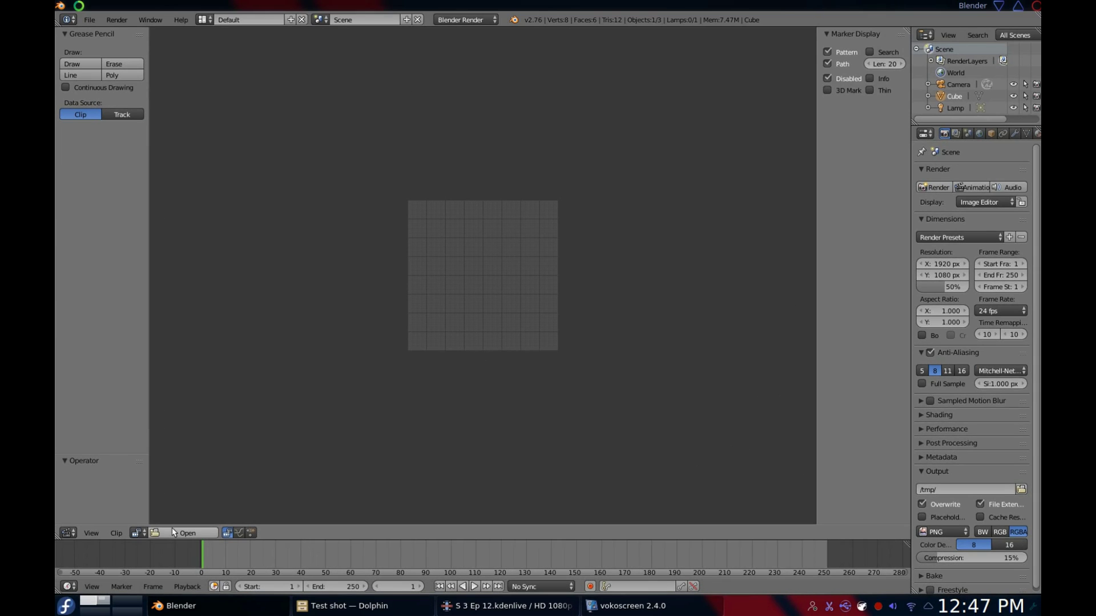
left_click_drag(701, 351, 484, 336)
scroll(484, 337, "down", 3)
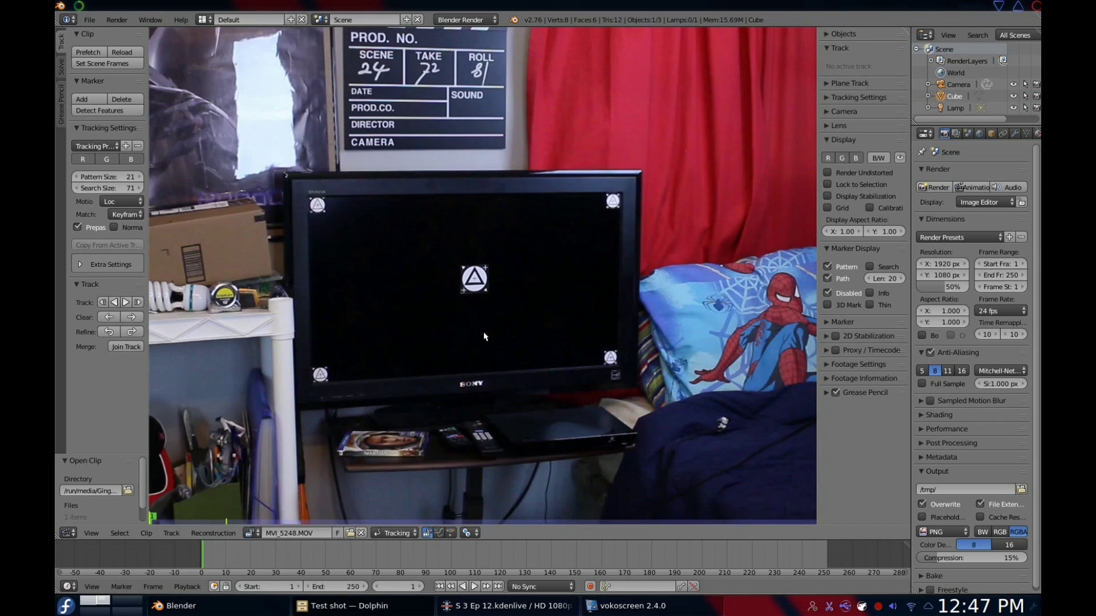
left_click(348, 586)
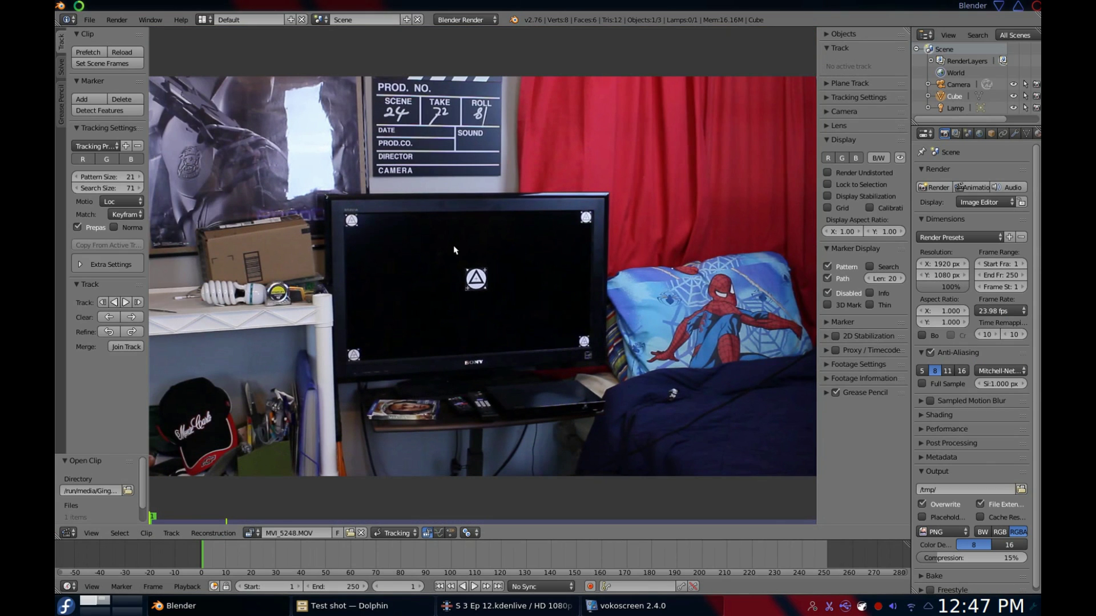
scroll(455, 249, "up", 4)
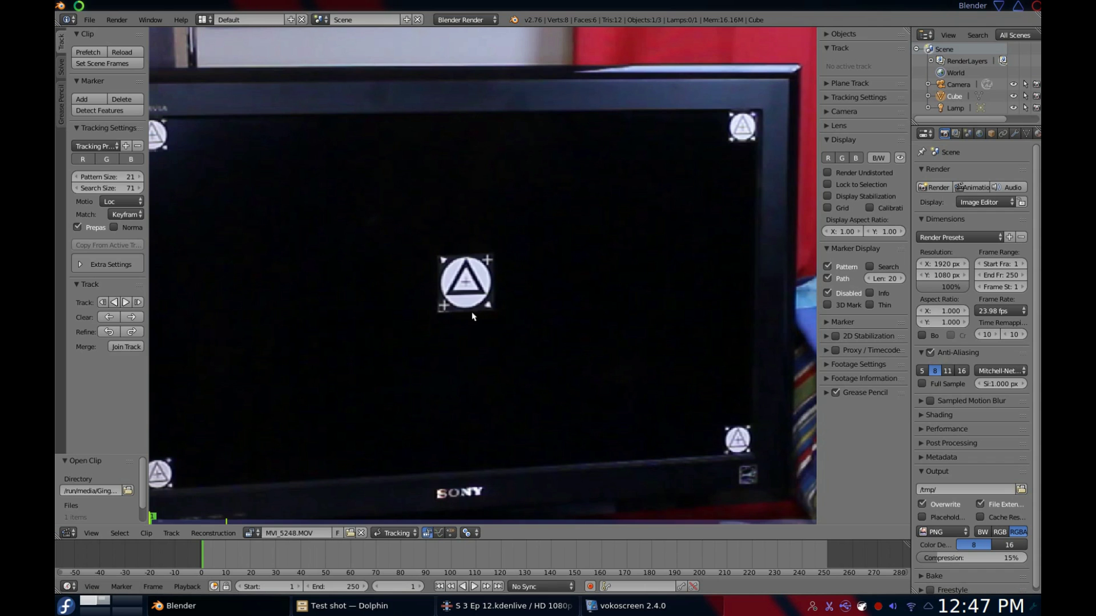
scroll(473, 316, "up", 3)
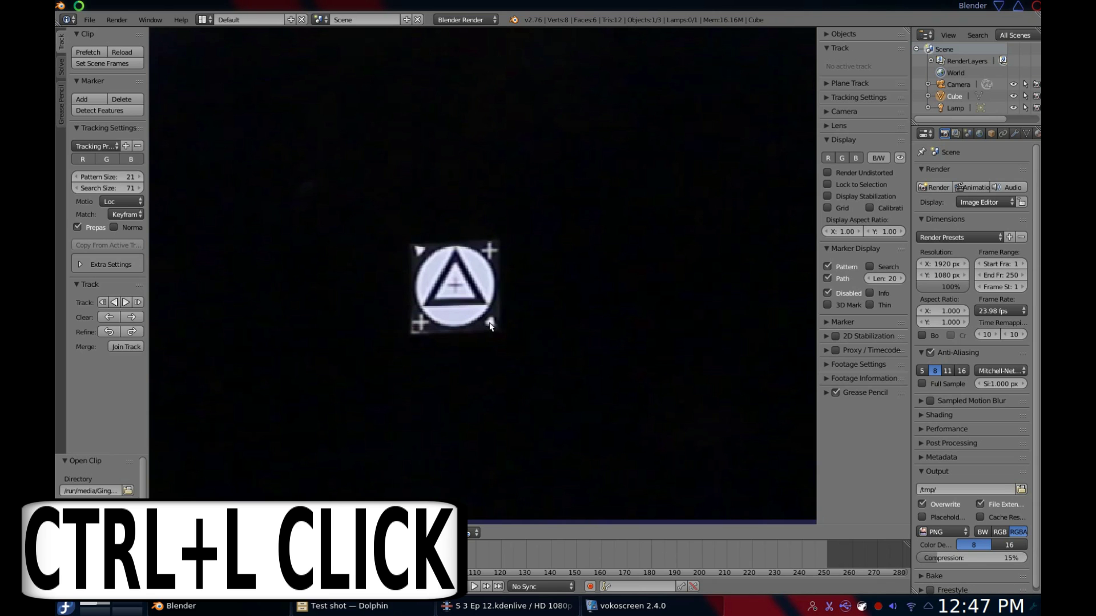
Add a marker on the centre symbol, track it forward, and fix its drift
left_click(491, 323, "ctrl")
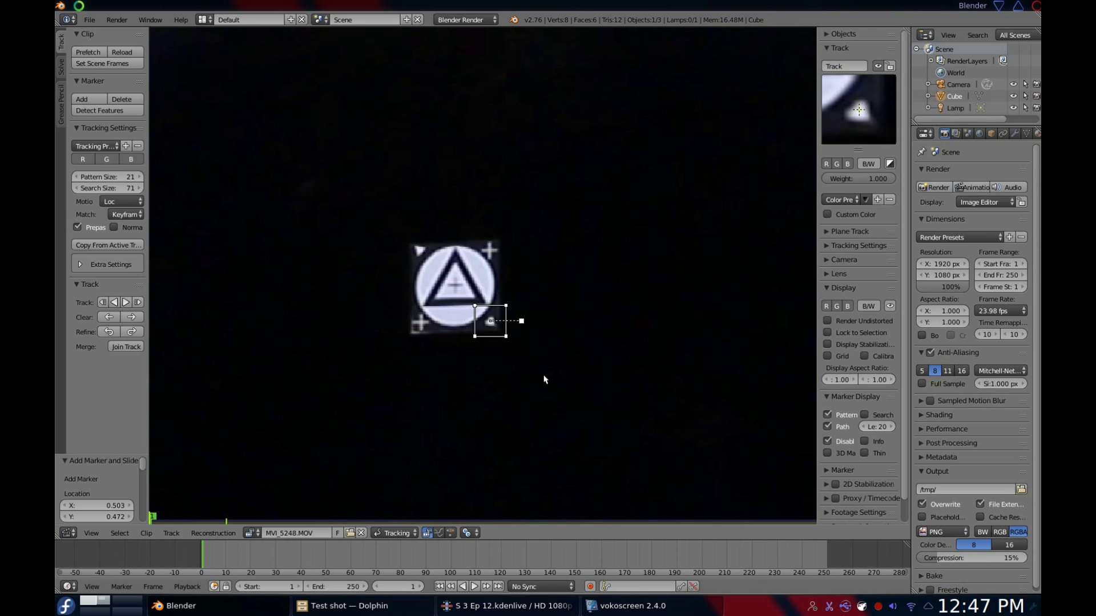
key("ctrl+t")
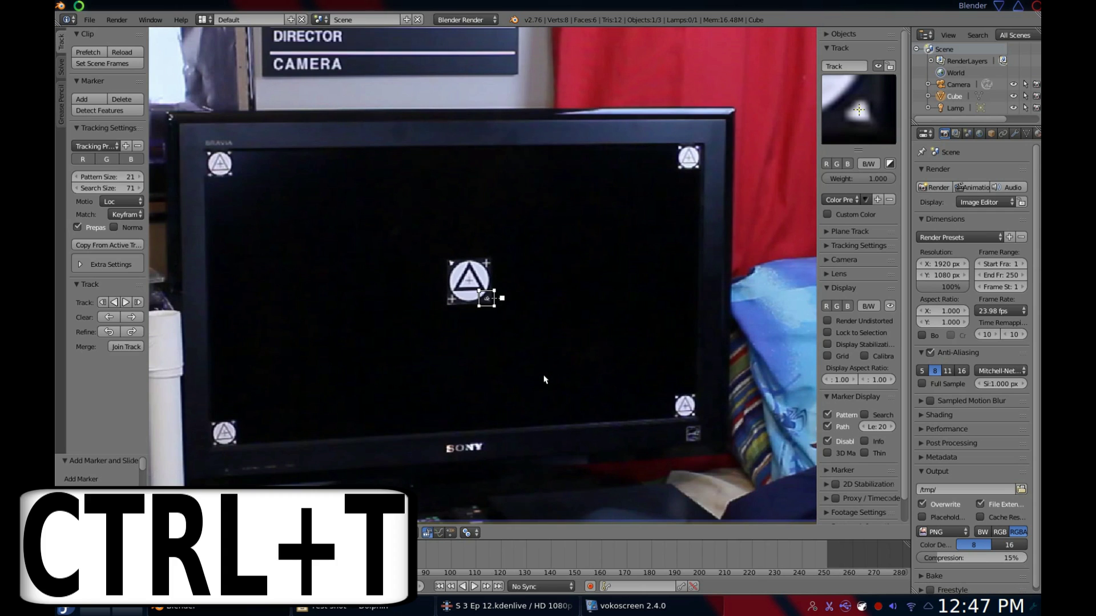
key("ctrl+t")
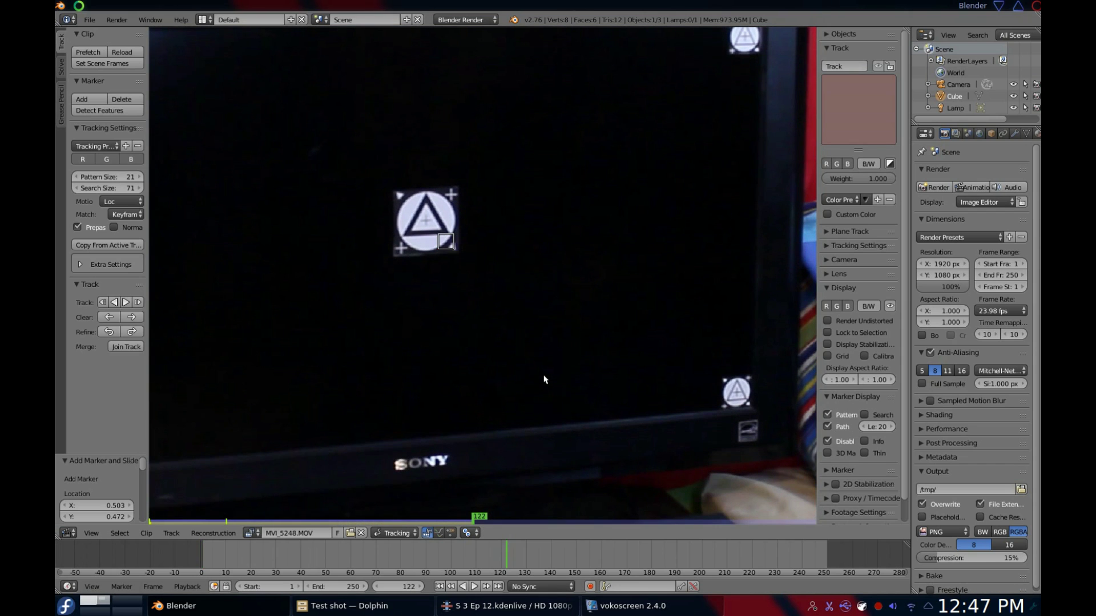
key("g")
left_click(605, 430)
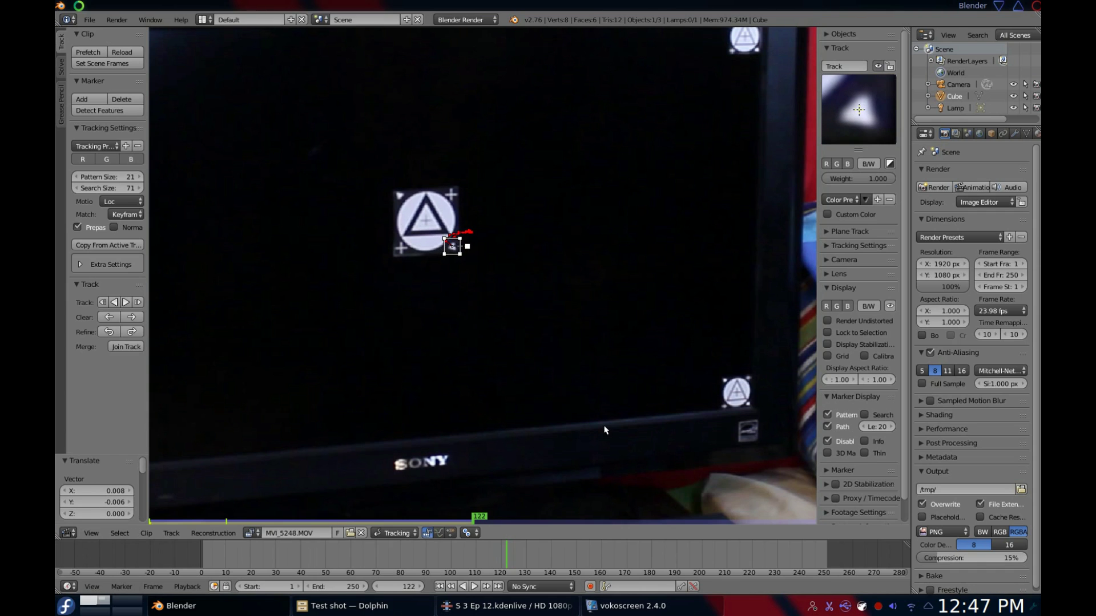
key("g")
left_click(595, 422)
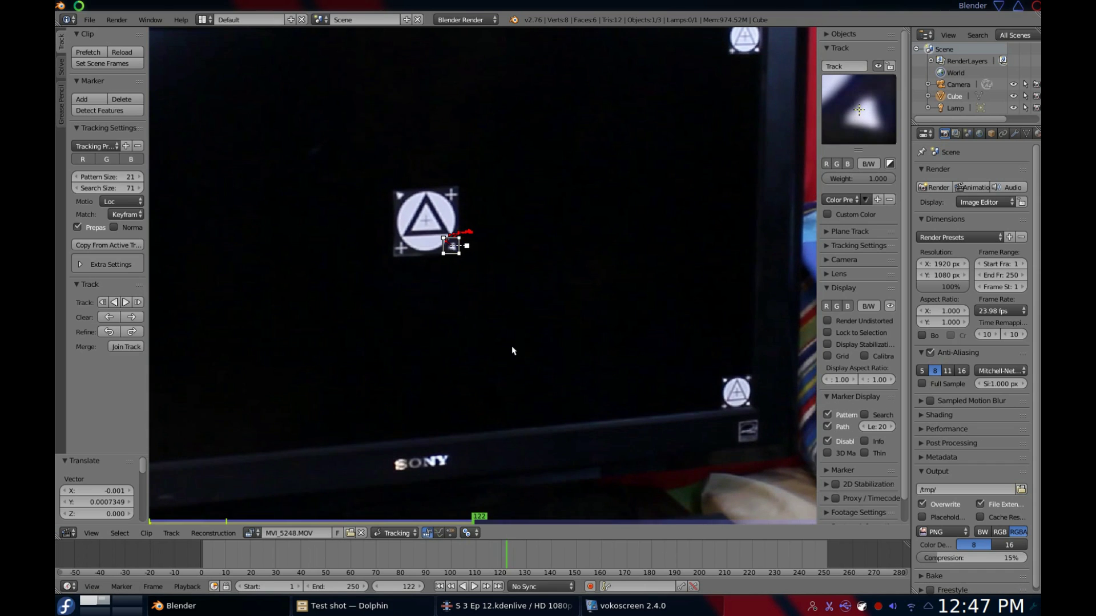
key("ctrl+t")
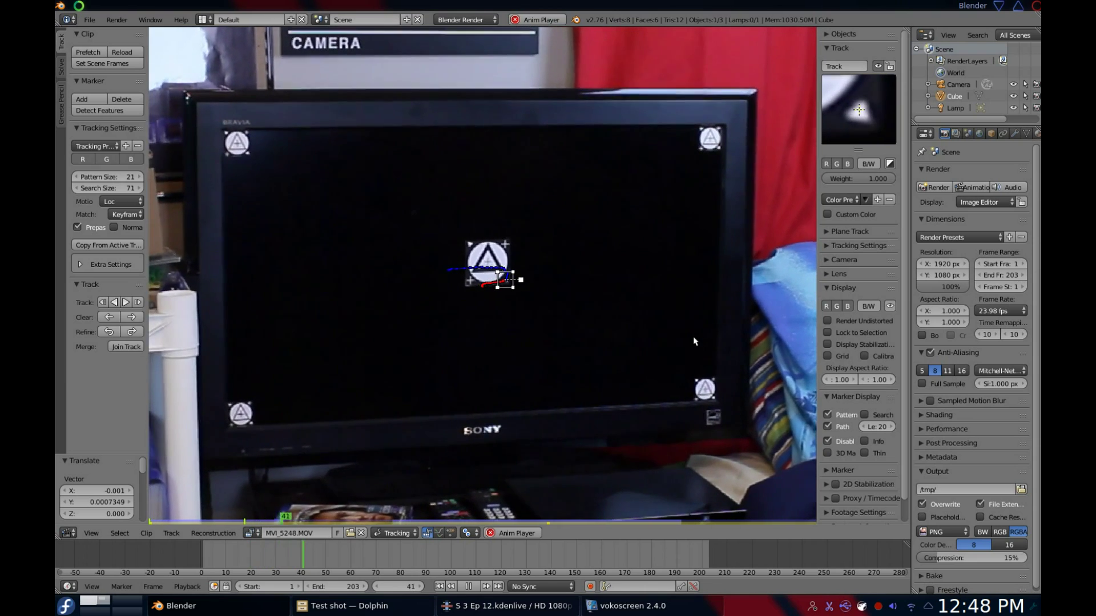
Select Track.001, lock the view to it, and replay tracking to check the markers hold
key("Escape")
left_click(512, 276)
key("l")
key("ctrl+t")
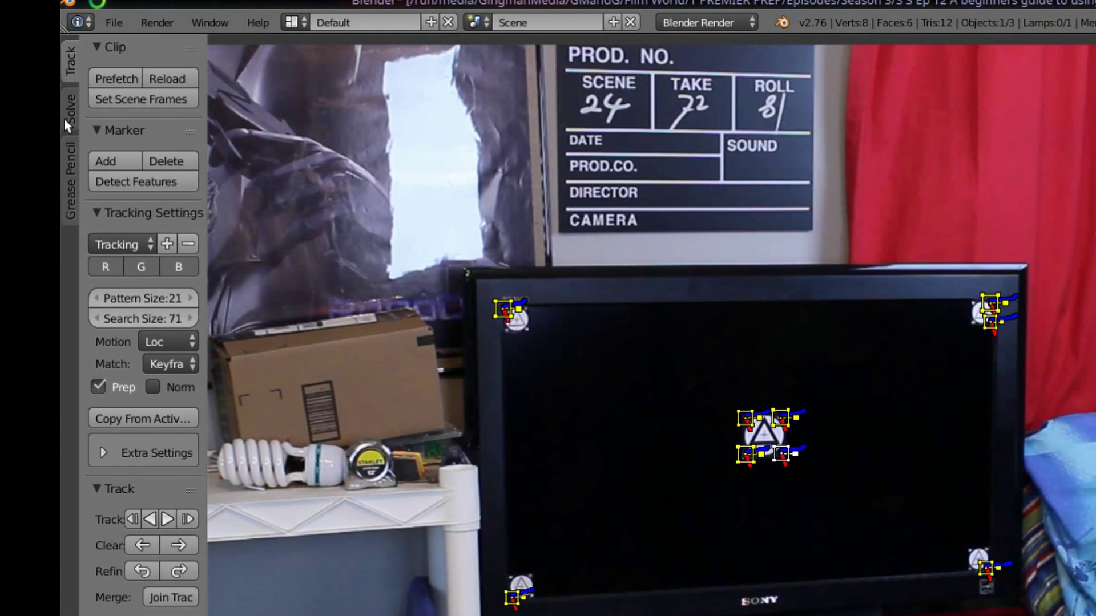
Create a plane track from the selected markers in the Solve tab
left_click(65, 115)
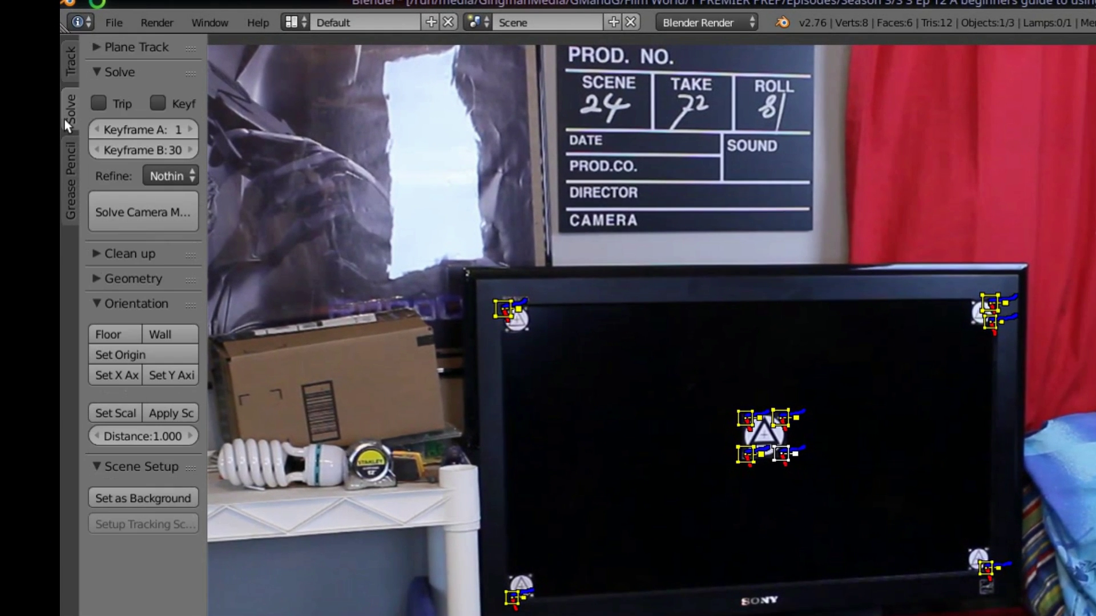
left_click(111, 53)
left_click(116, 82)
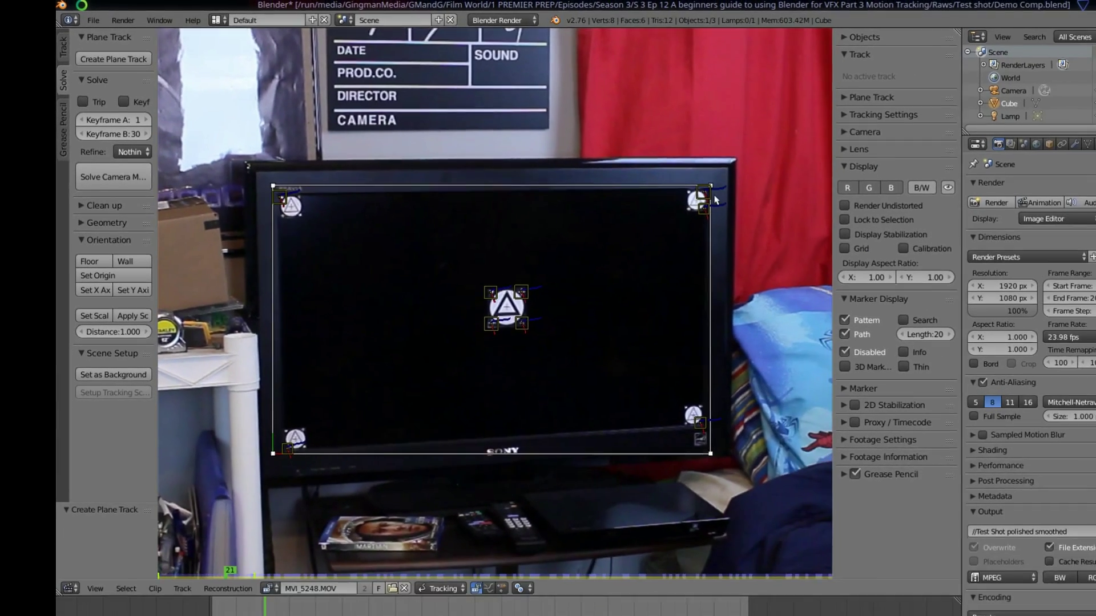
Drag the plane track corners onto the TV's corner markers
middle_click_drag(710, 371, 710, 348, "ctrl")
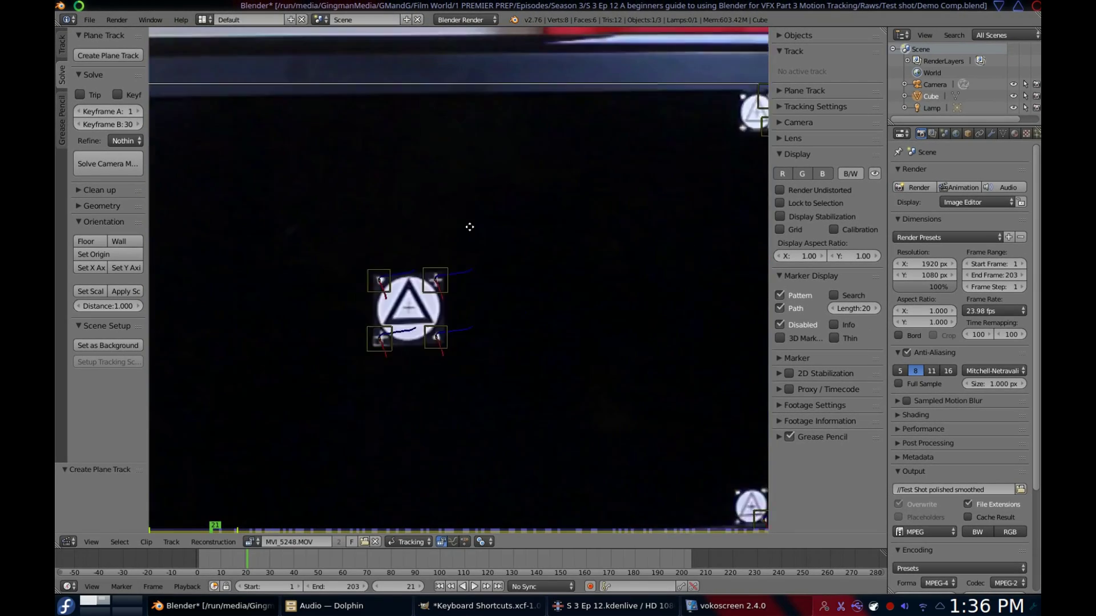
left_click_drag(469, 226, 388, 162)
middle_click_drag(443, 341, 457, 307)
left_click_drag(457, 308, 463, 322)
scroll(463, 322, "down", 3)
scroll(561, 264, "down", 2)
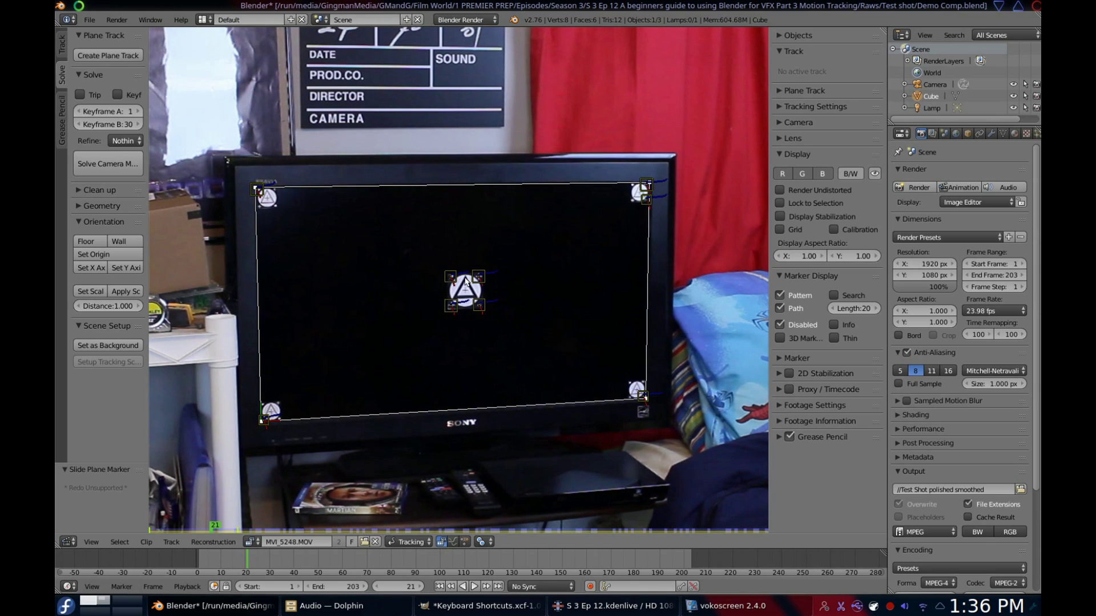
left_click(68, 542)
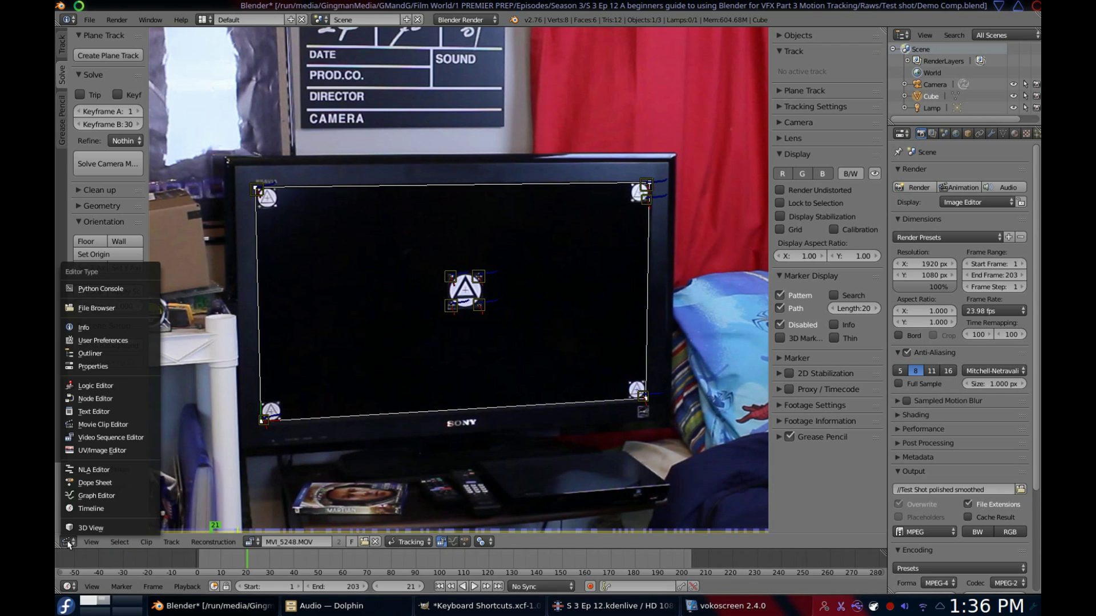
left_click(96, 450)
left_click_drag(856, 394, 557, 365)
In the Movie Clip Editor, set the plane track's Image to the vlcsnap snapshot
left_click(68, 541)
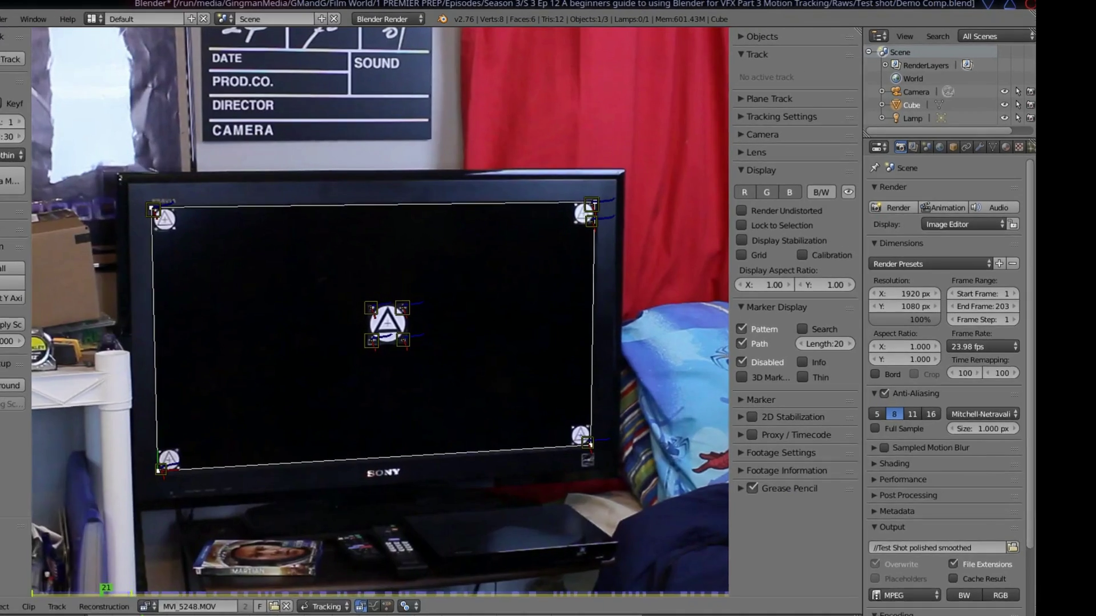
left_click(95, 424)
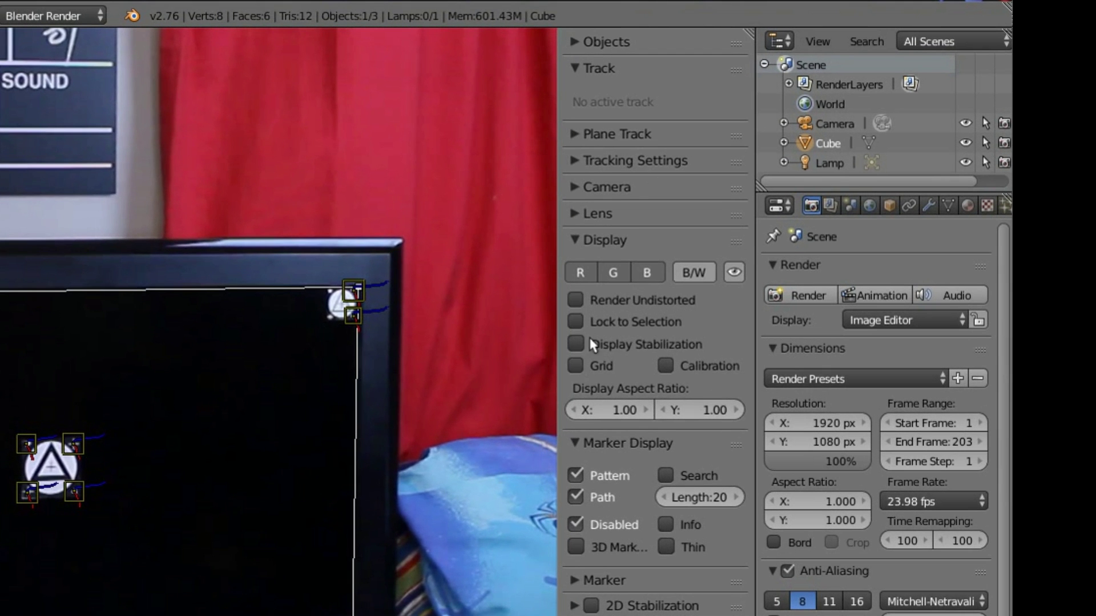
left_click(598, 137)
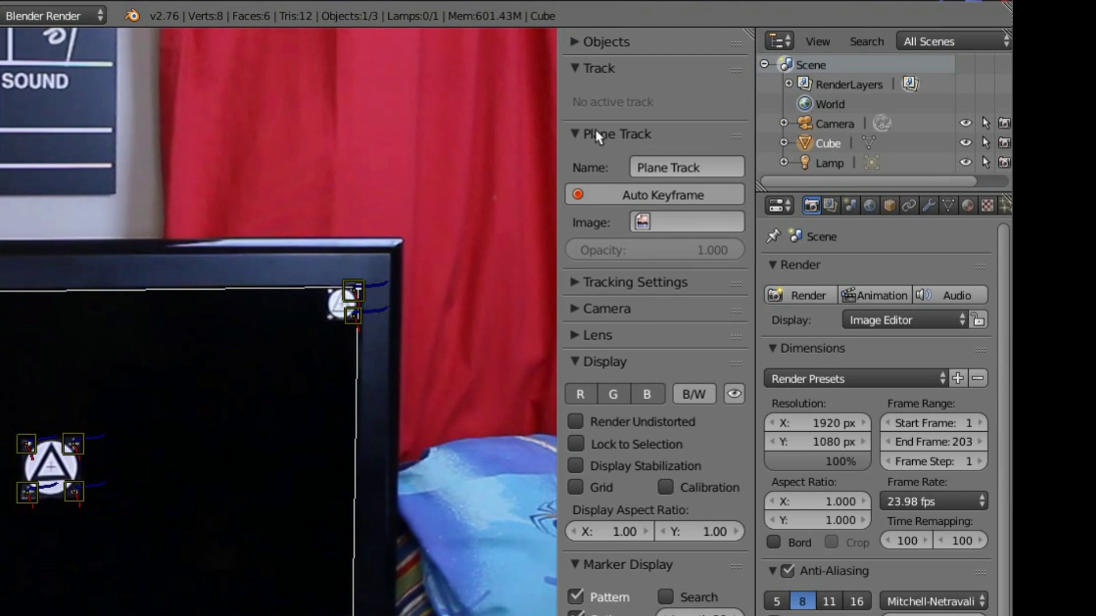
left_click(662, 223)
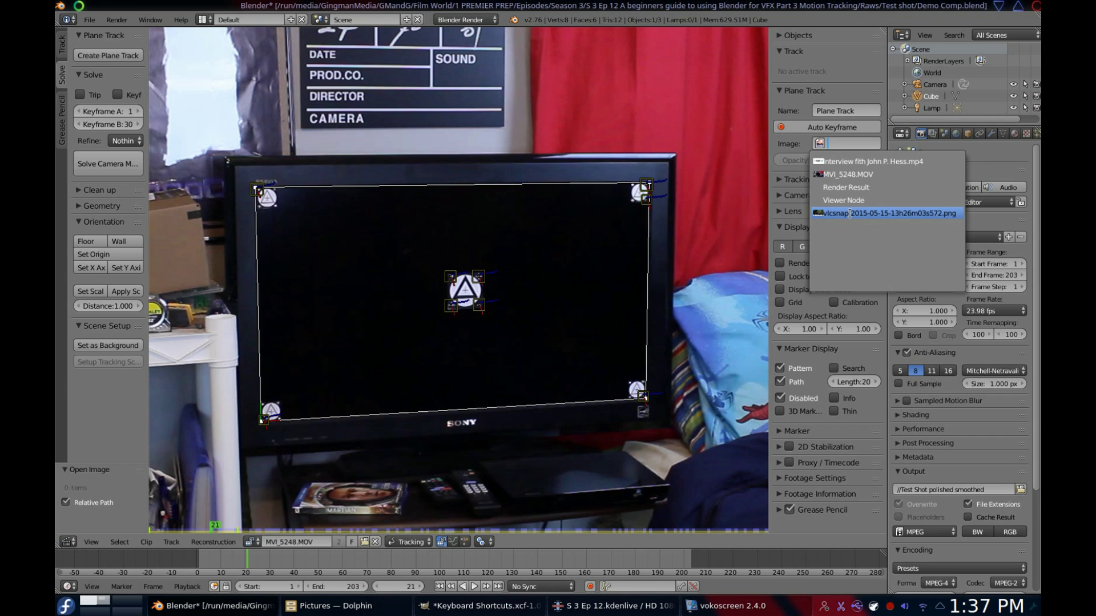
left_click(759, 338)
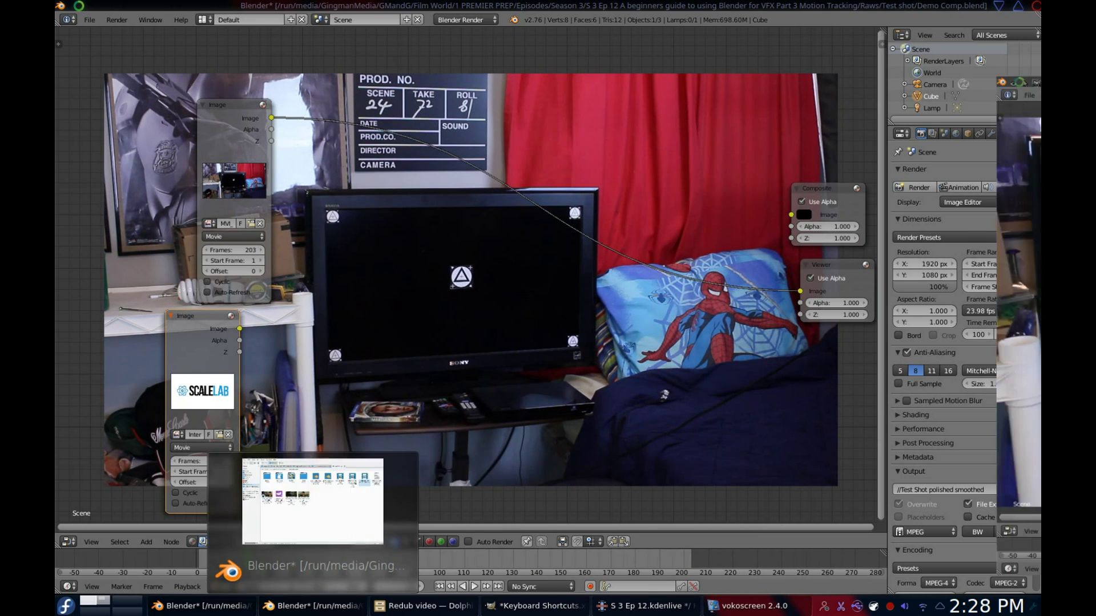
Set the interview clip's Start Frame to -2518 and feed it into a new Alpha Over node
left_click(213, 472)
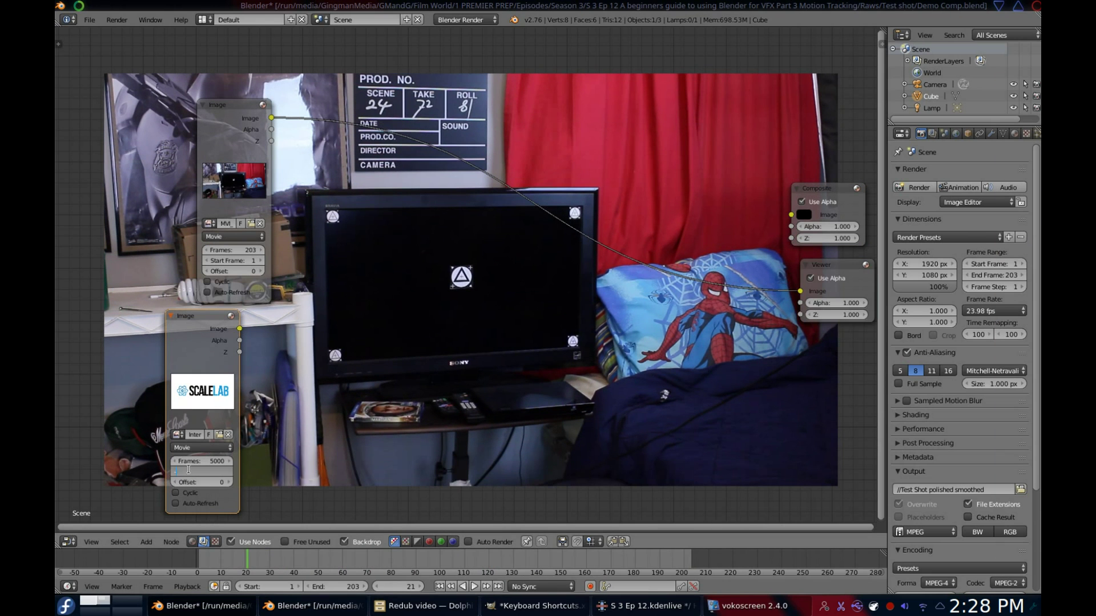
type("-2518")
key("Return")
key("shift+a")
left_click(293, 382)
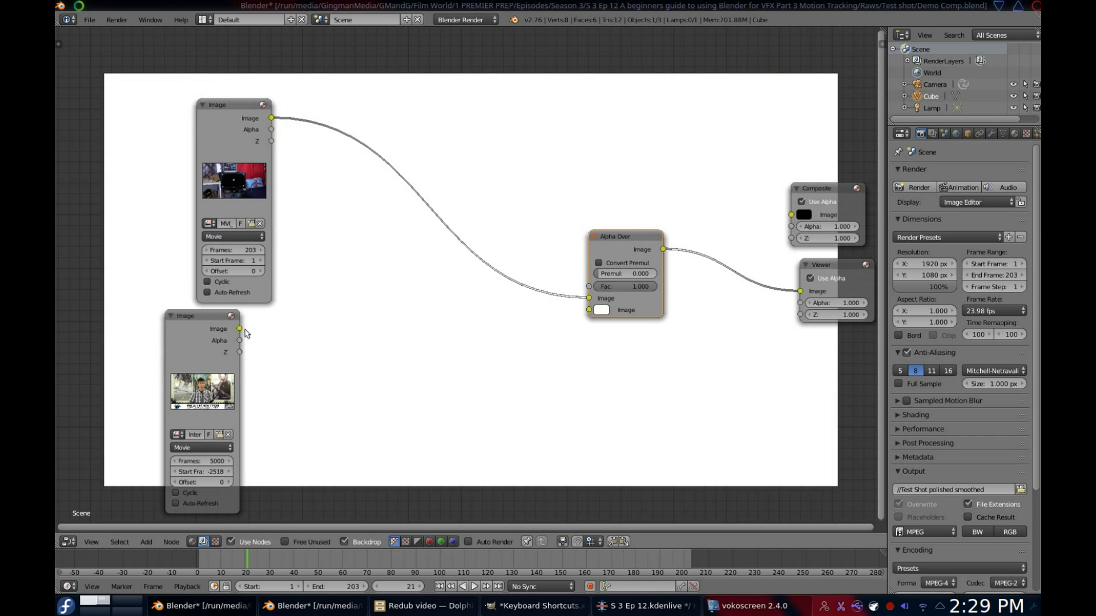
left_click_drag(239, 329, 589, 310)
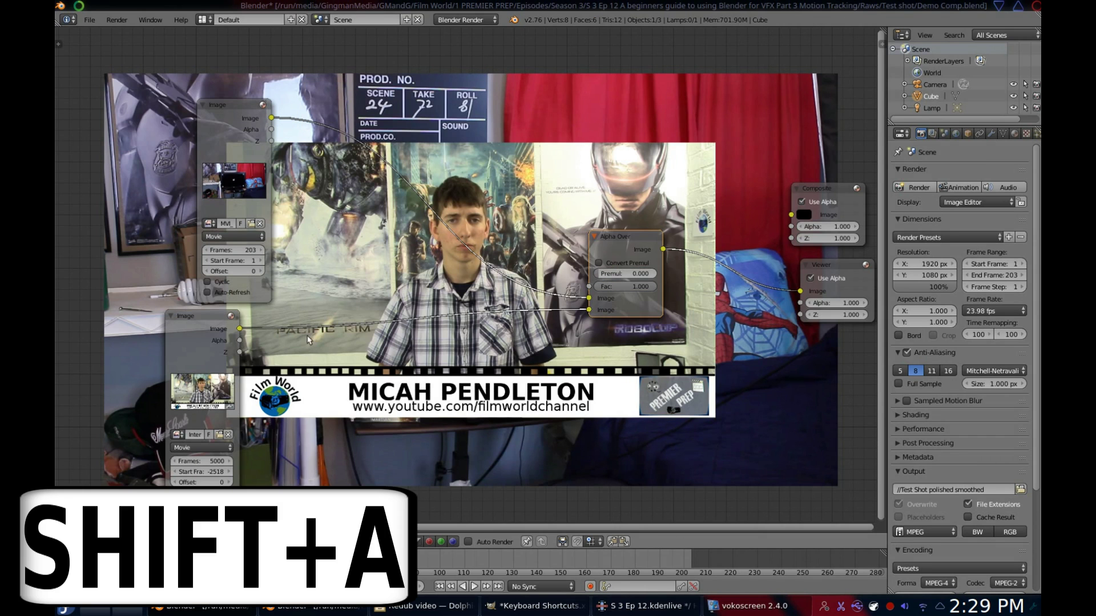
Insert a Plane Track Deform node using MVI_5248.MOV, Camera and Plane Track, with Convert Premul and Motion Blur on
key("shift+a")
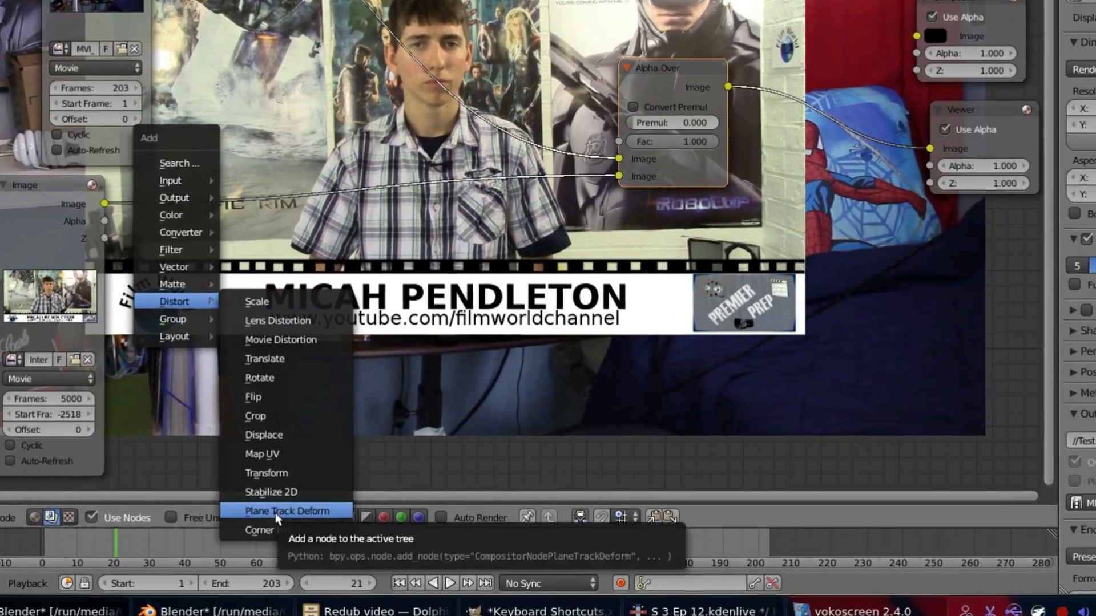
left_click(343, 540)
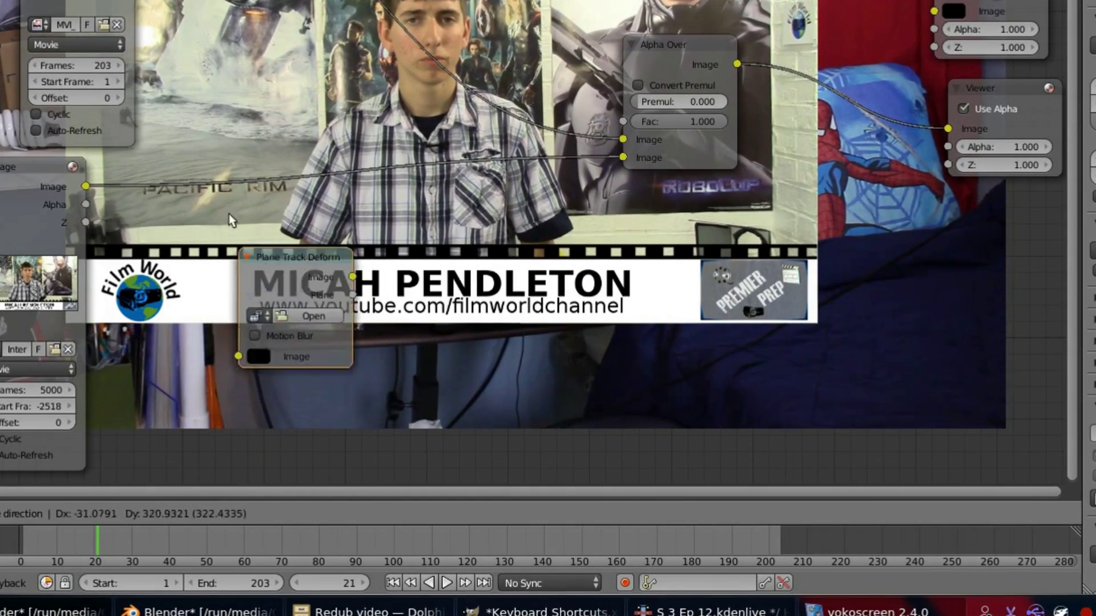
left_click(222, 140)
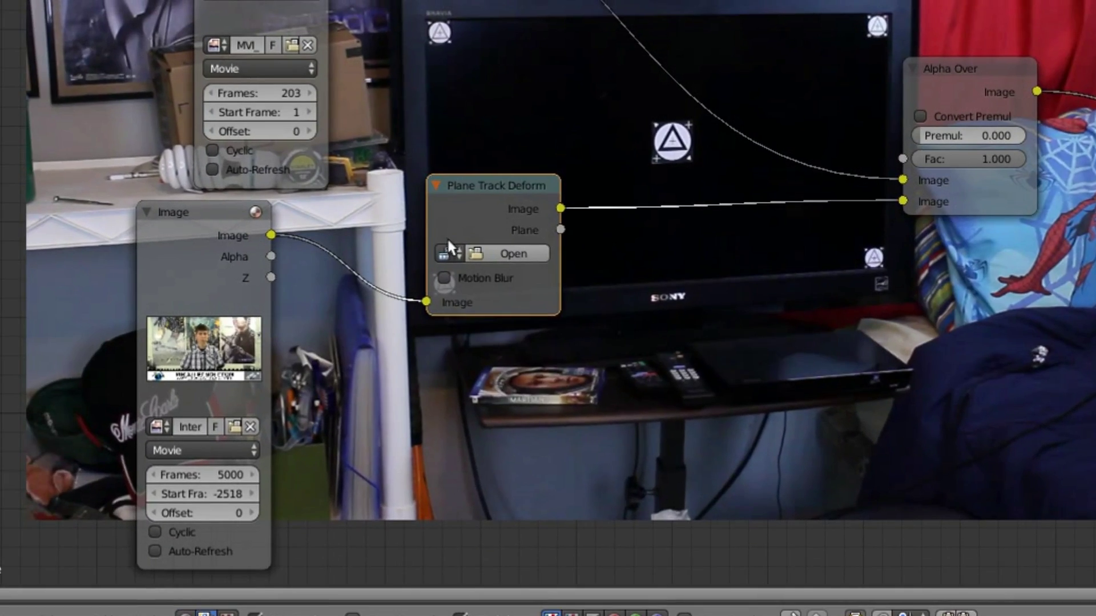
left_click(449, 251)
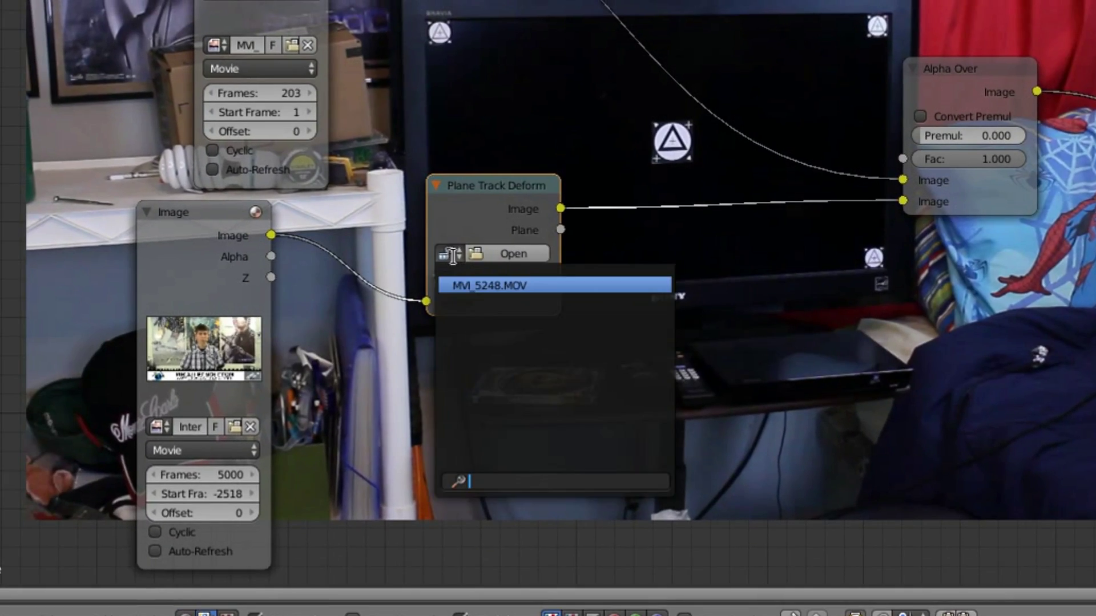
left_click(462, 282)
left_click(462, 278)
left_click(469, 306)
left_click(472, 301)
left_click(479, 328)
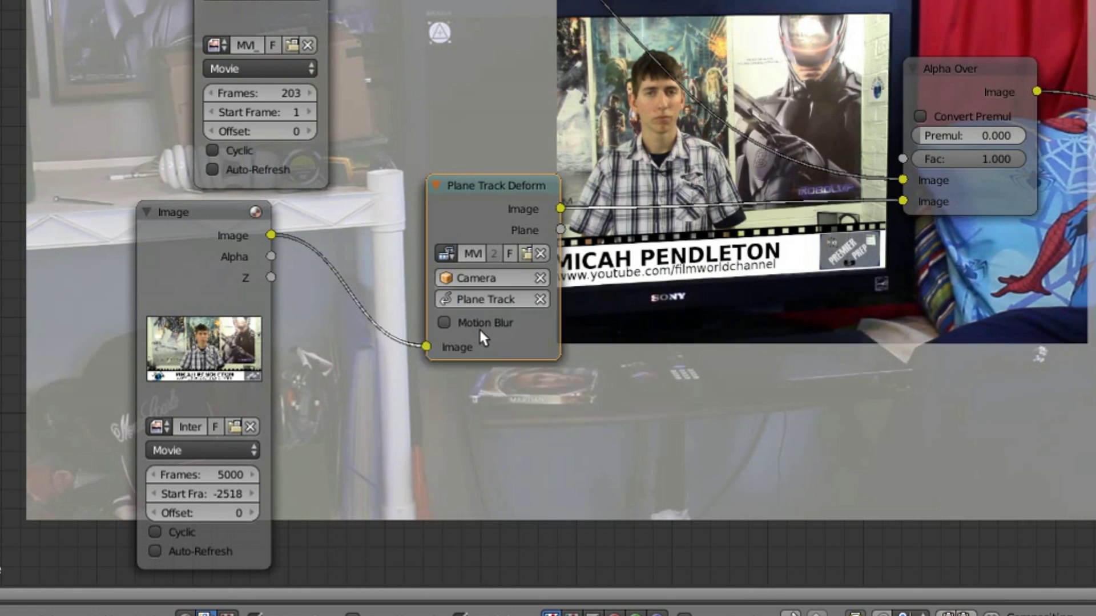
left_click(922, 115)
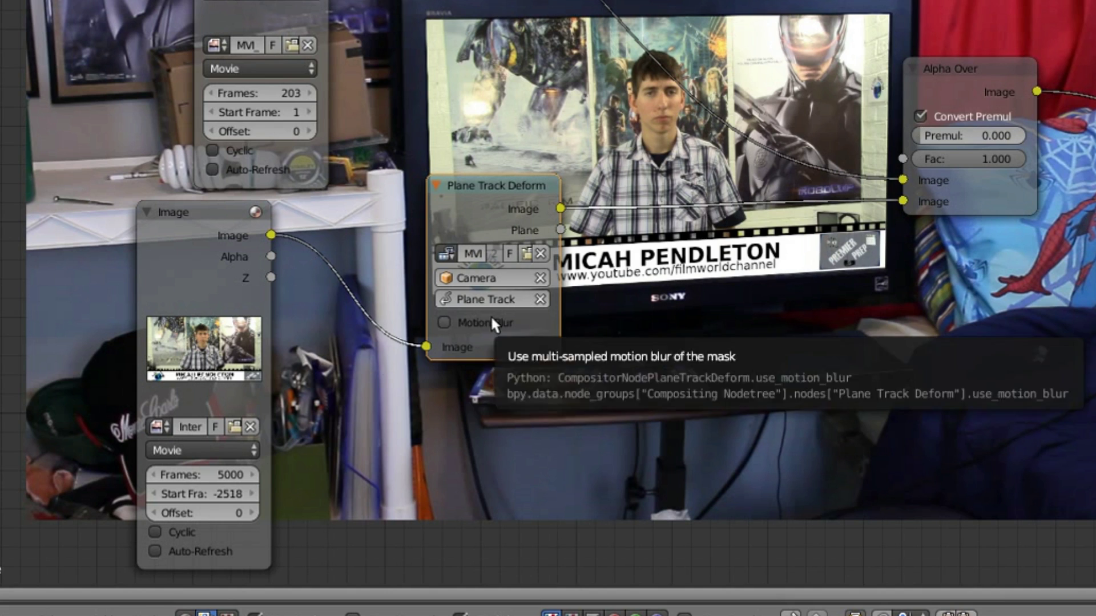
left_click(488, 322)
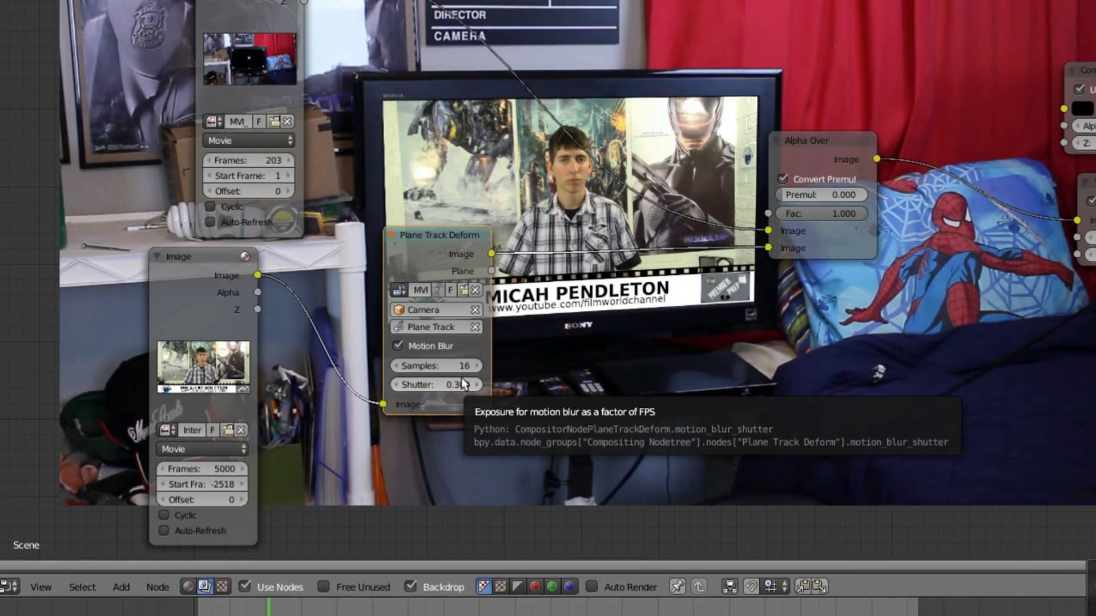